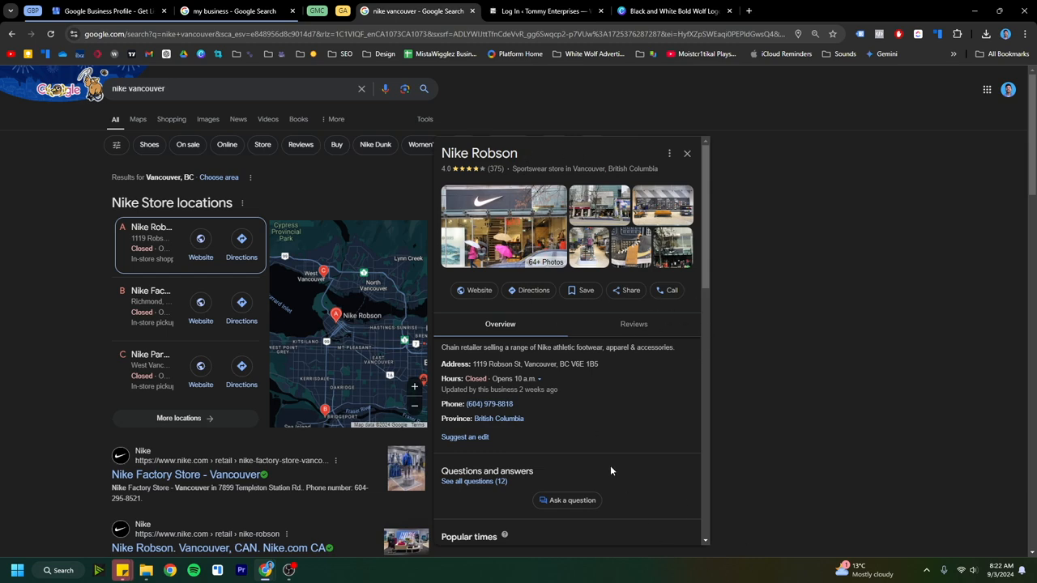
Step: Examine the Nike Robson listing in the search results, including its store photos and overview details
{"action": "left_click", "coordinate": [525, 254]}
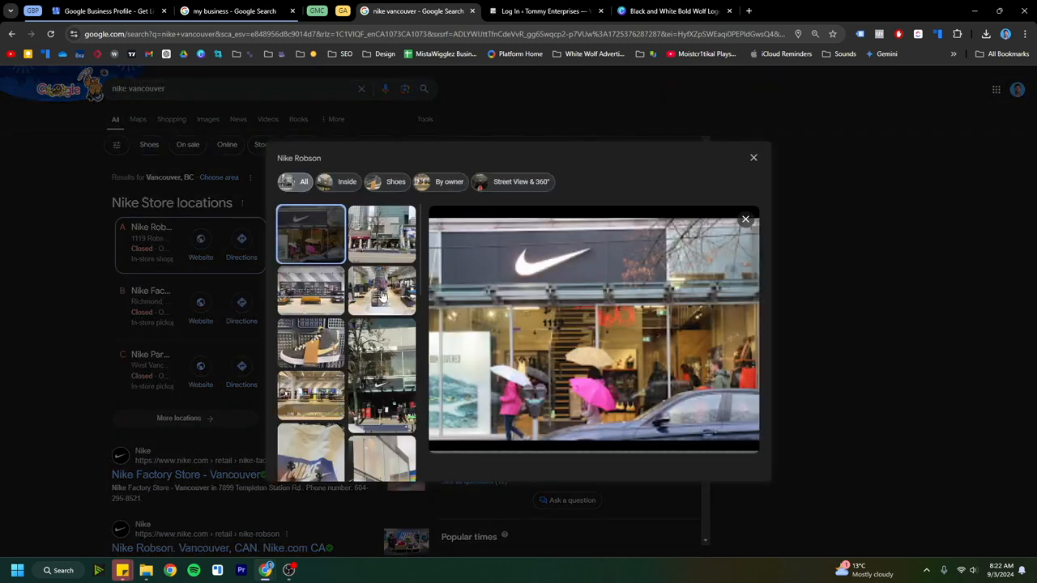
{"action": "scroll", "coordinate": [396, 291], "scroll_direction": "down", "scroll_amount": 5}
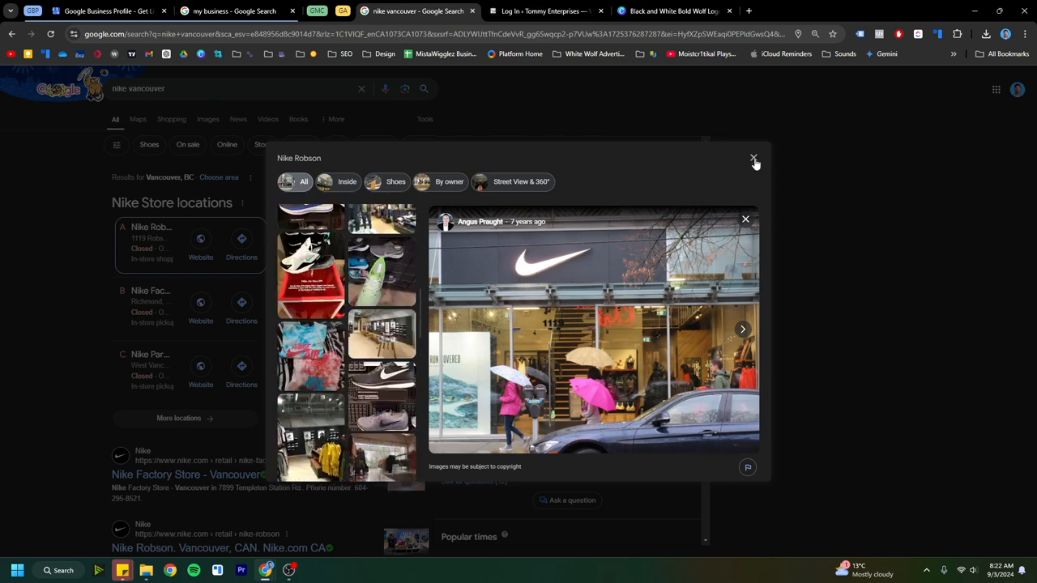
{"action": "left_click", "coordinate": [753, 160]}
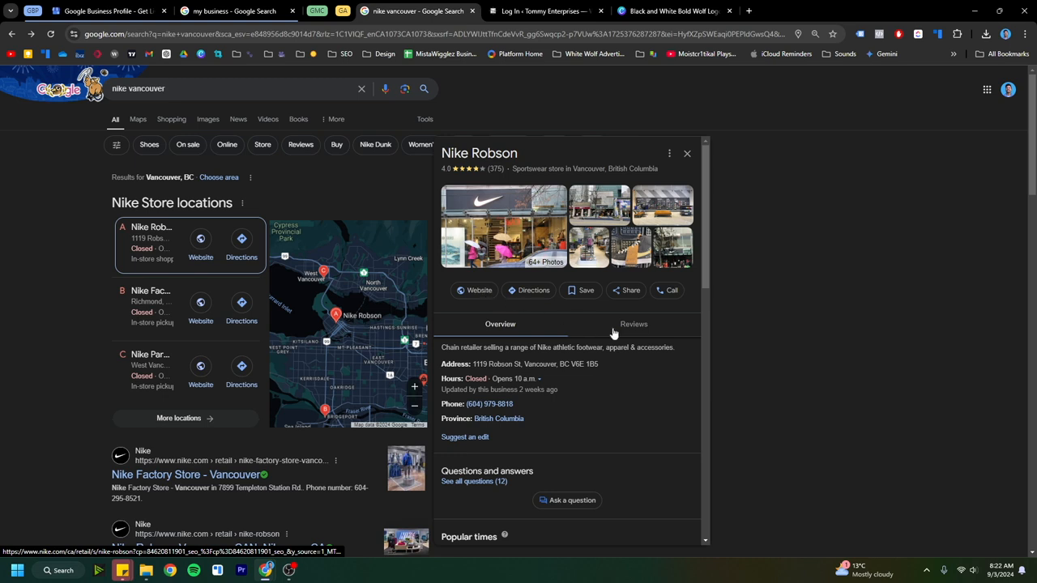
{"action": "scroll", "coordinate": [567, 356], "scroll_direction": "down", "scroll_amount": 1}
{"action": "scroll", "coordinate": [534, 376], "scroll_direction": "up", "scroll_amount": 1}
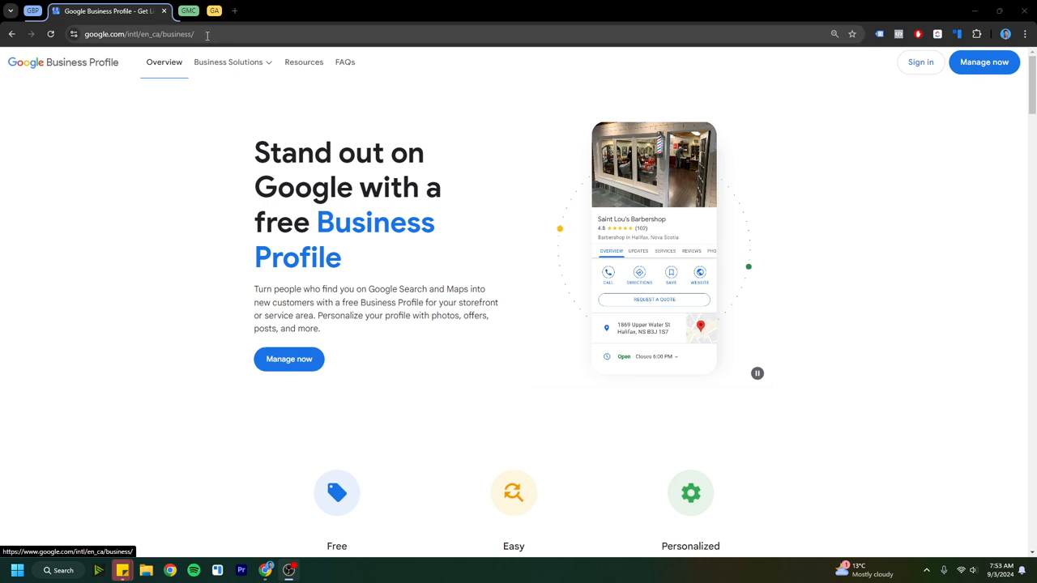
Step: Look over the Google Business Profile landing page, its web address, and the business list in Business Profile Manager
{"action": "left_click", "coordinate": [74, 36]}
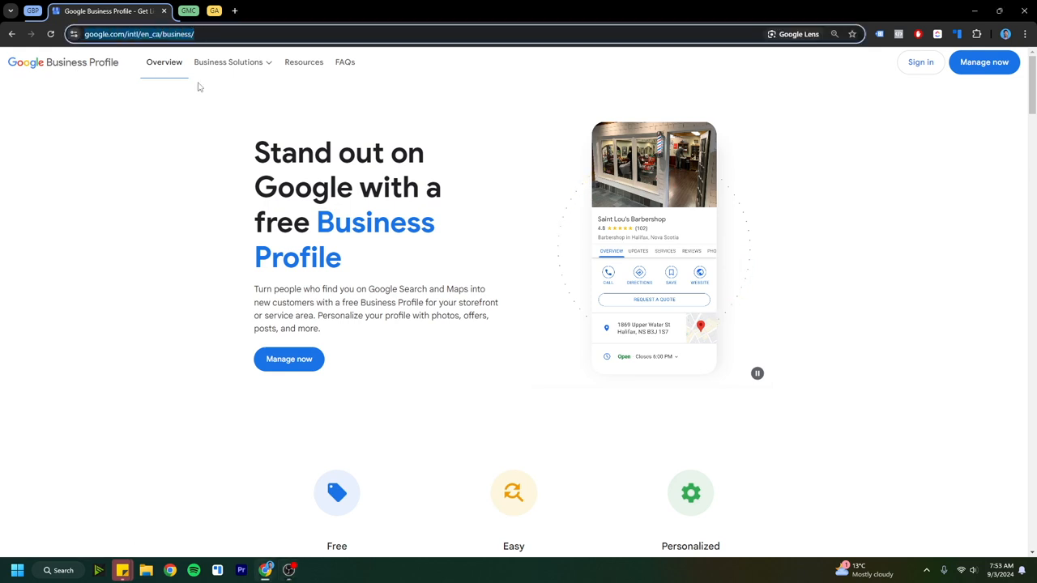
{"action": "left_click", "coordinate": [816, 197]}
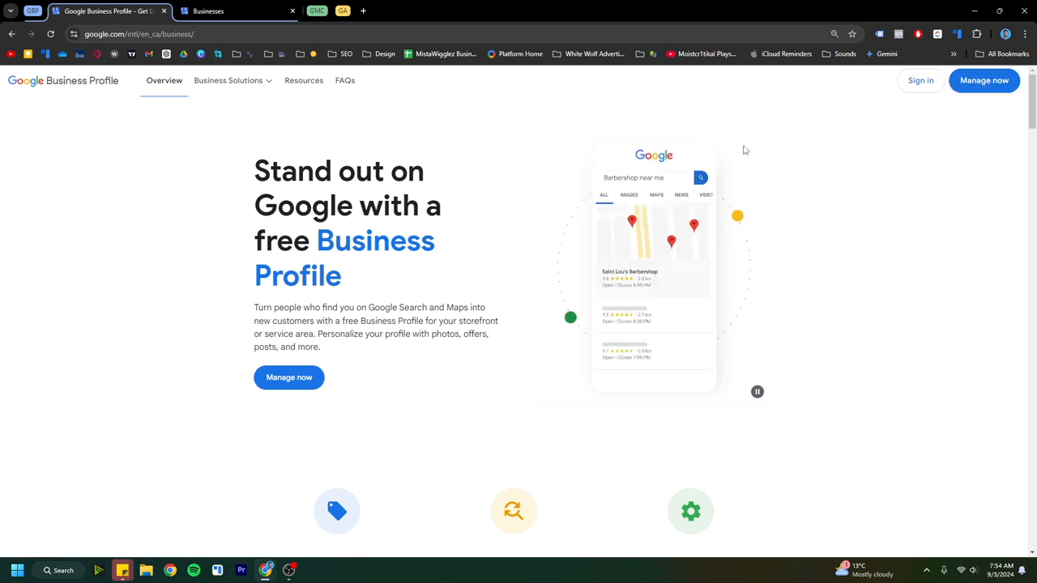
{"action": "left_click", "coordinate": [188, 12]}
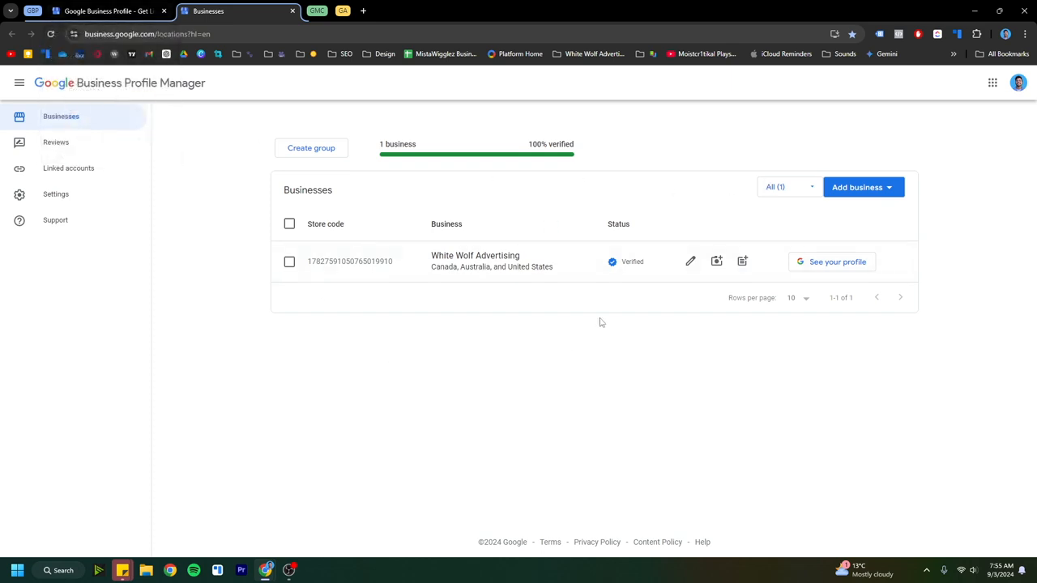
{"action": "left_click", "coordinate": [130, 12]}
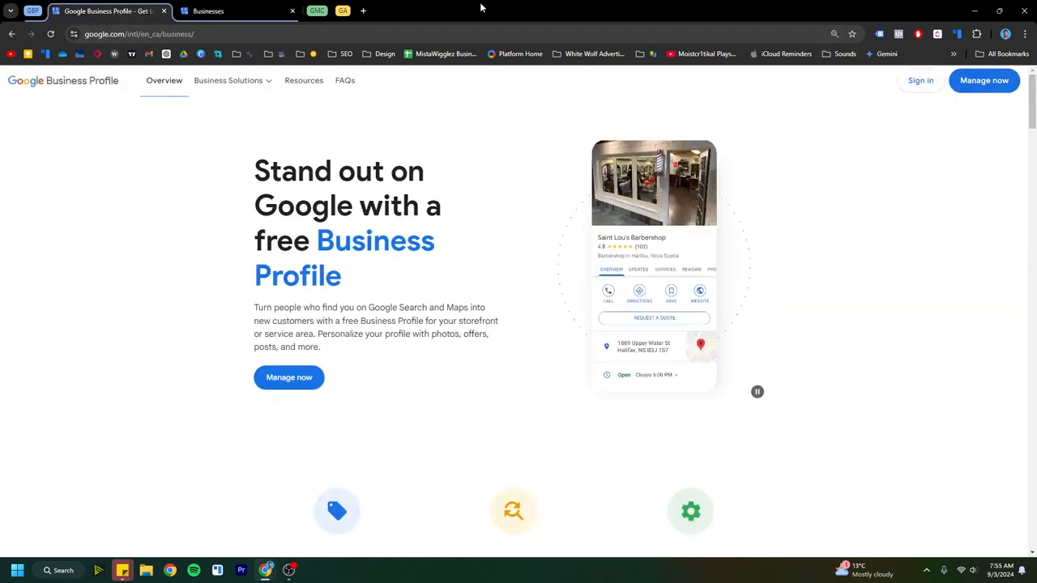
Step: Start adding a single business in Business Profile Manager and name it Tommy Enterprises
{"action": "left_click", "coordinate": [251, 12]}
{"action": "left_click", "coordinate": [868, 189]}
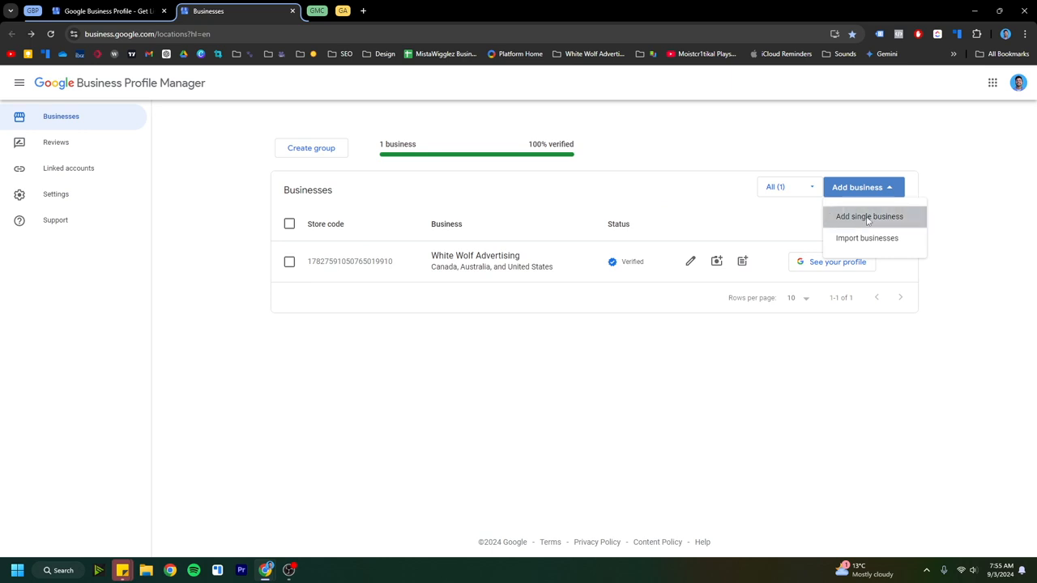
{"action": "left_click", "coordinate": [868, 216]}
{"action": "type", "text": "Tommy Enterprises"}
Step: Set the business category to Gun shop and continue the profile setup
{"action": "left_click", "coordinate": [585, 267]}
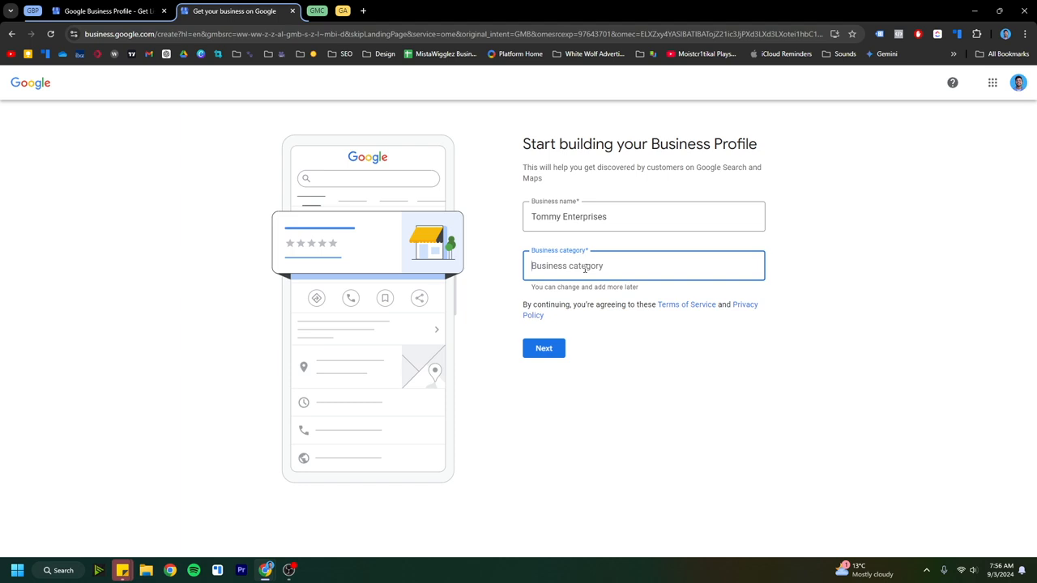
{"action": "type", "text": "gun"}
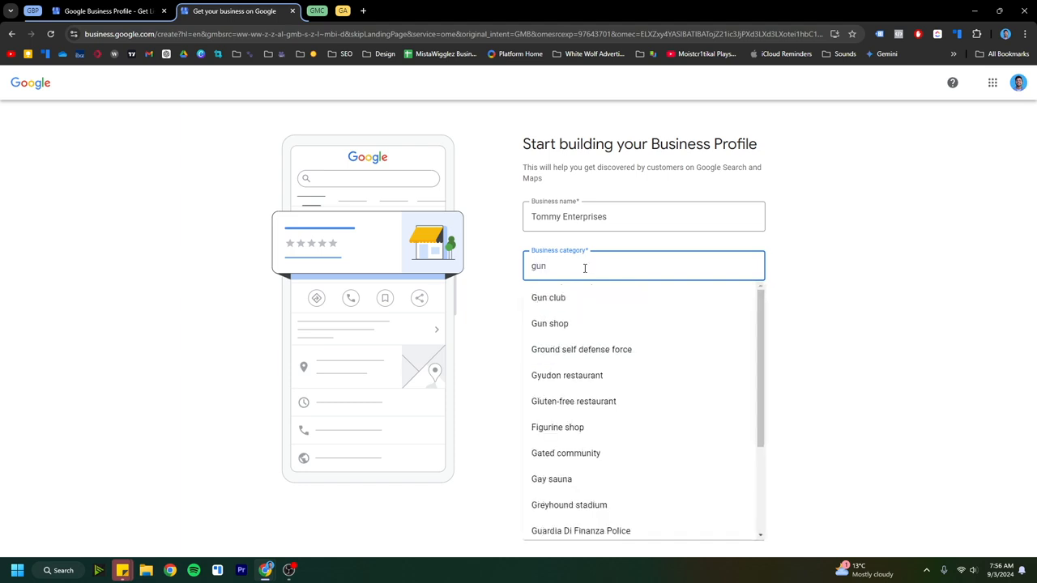
{"action": "left_click", "coordinate": [545, 323]}
{"action": "left_click", "coordinate": [544, 353]}
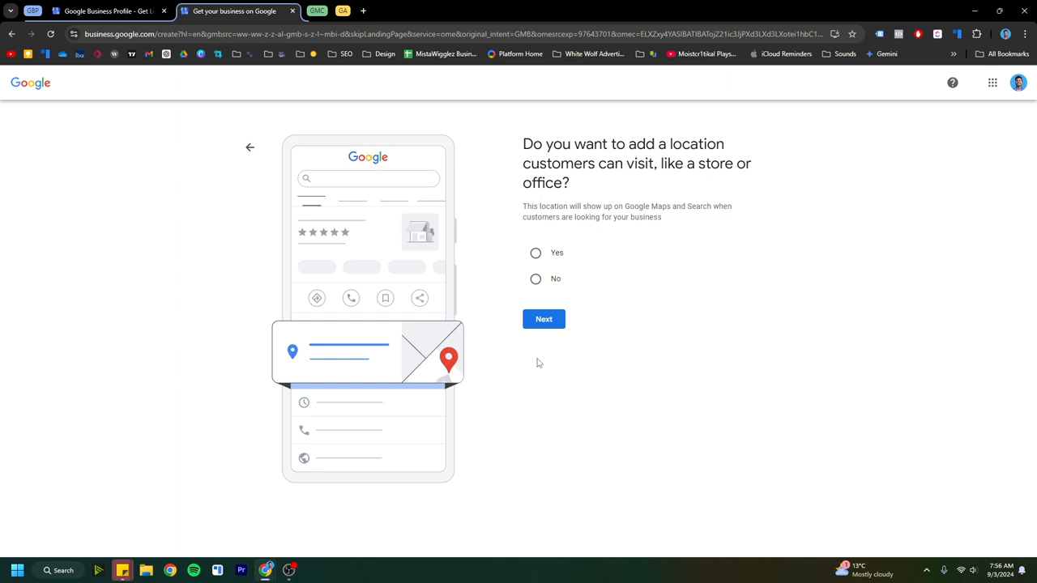
Step: Answer No to adding a location customers can visit, and submit Canada as the service area
{"action": "left_click", "coordinate": [536, 279]}
{"action": "left_click", "coordinate": [544, 318]}
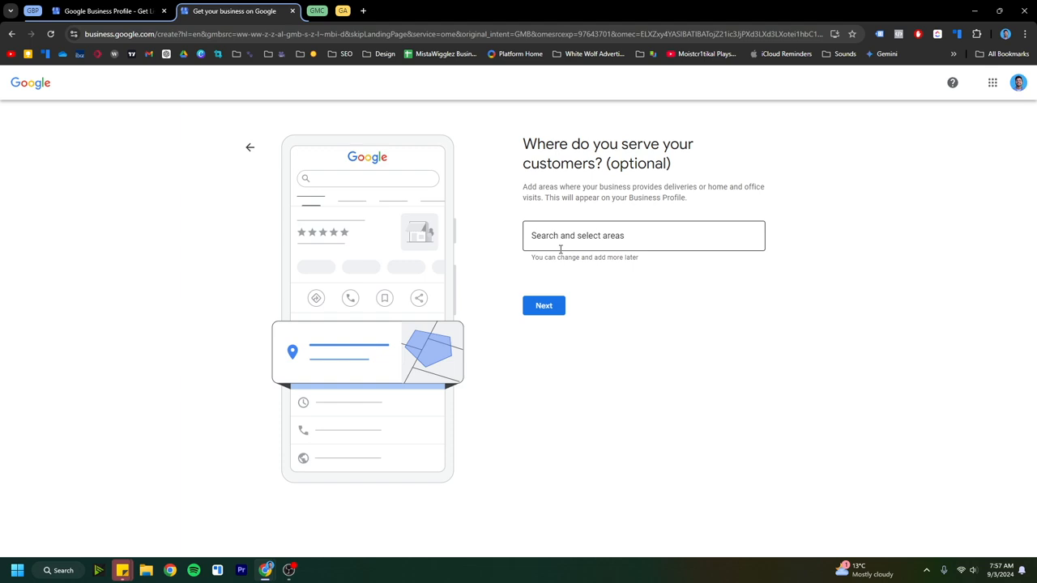
{"action": "left_click", "coordinate": [591, 248]}
{"action": "type", "text": "canada"}
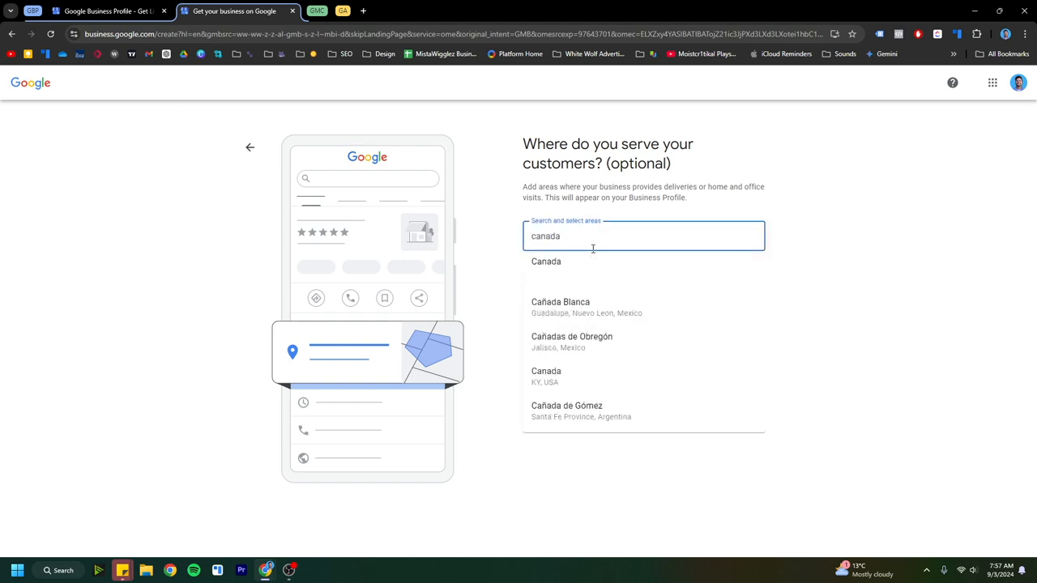
{"action": "left_click", "coordinate": [580, 268]}
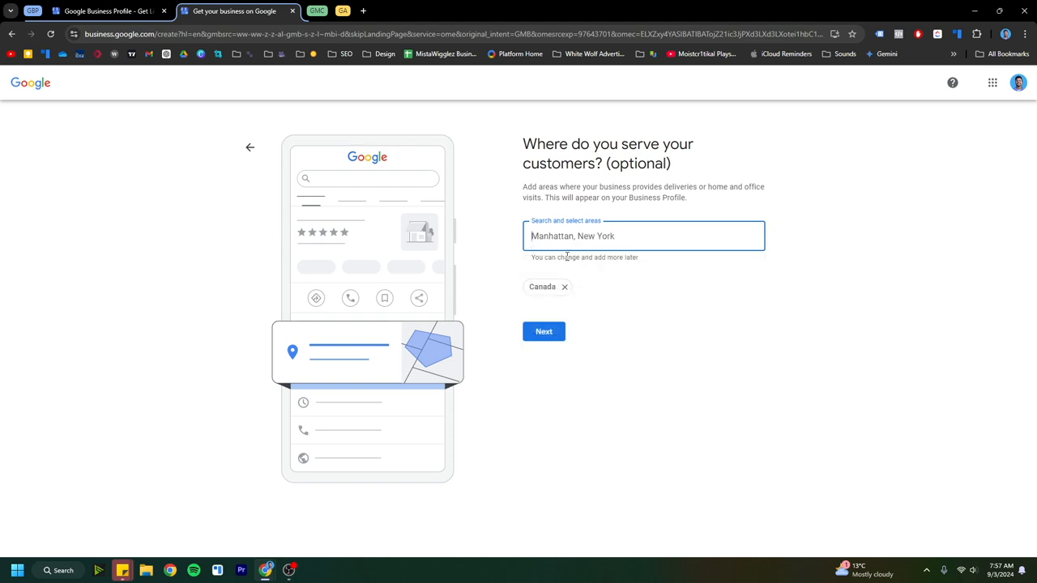
{"action": "left_click", "coordinate": [544, 334]}
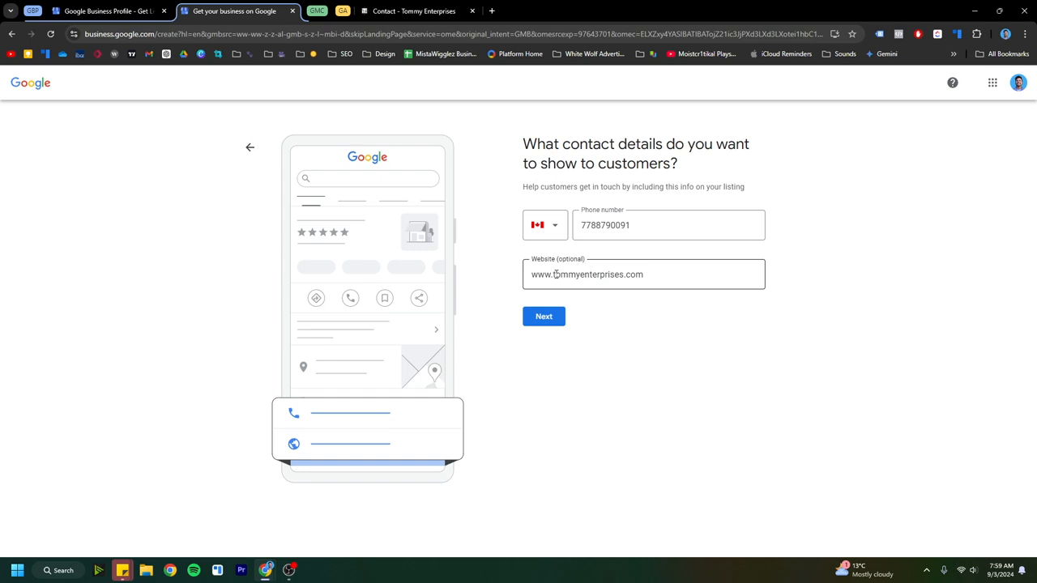
{"action": "left_click", "coordinate": [528, 326]}
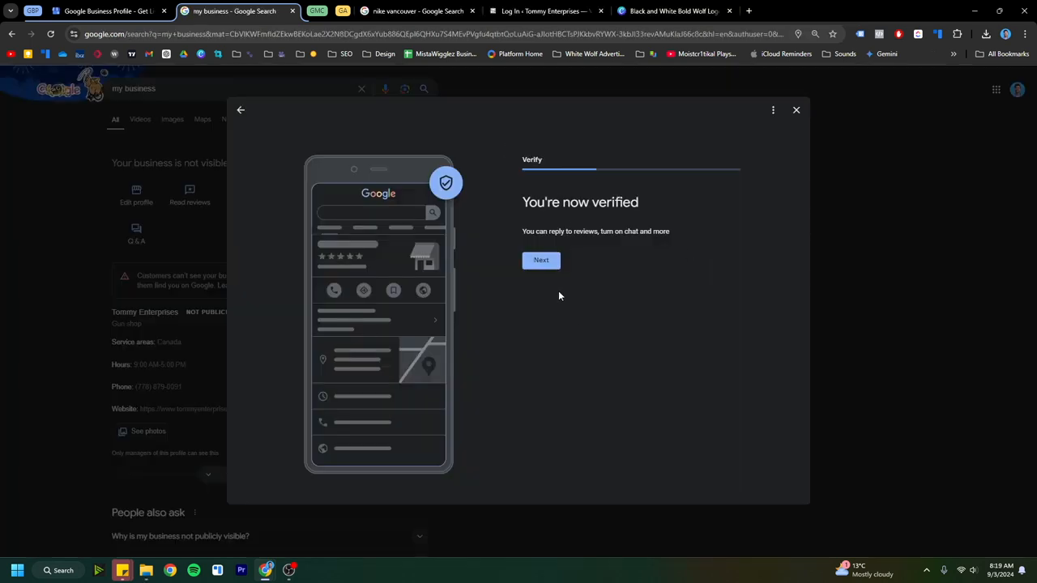
{"action": "left_click", "coordinate": [541, 260]}
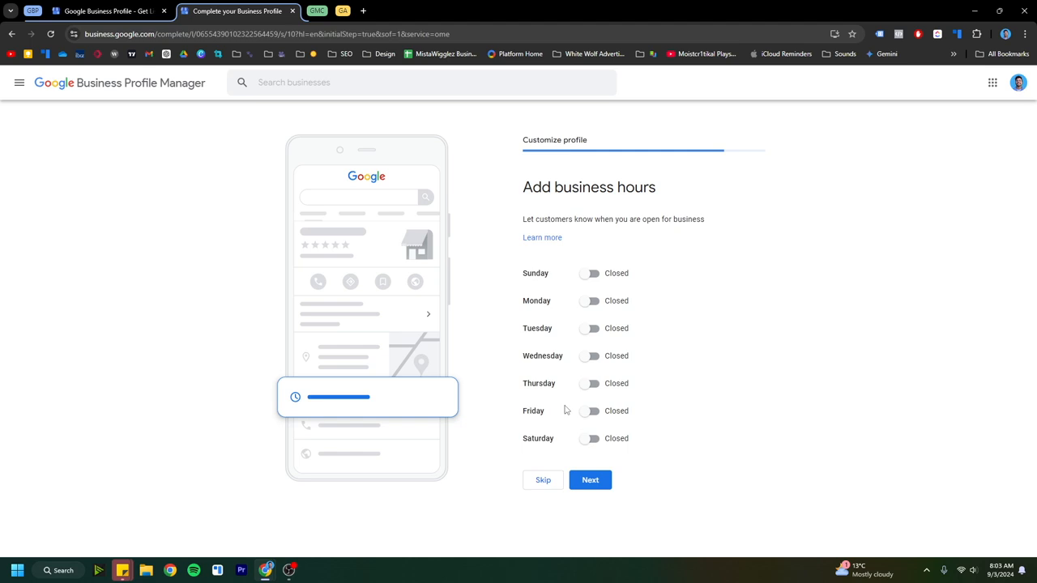
Step: Mark Monday and Tuesday as open in the business hours
{"action": "left_click", "coordinate": [589, 302]}
{"action": "left_click", "coordinate": [591, 346]}
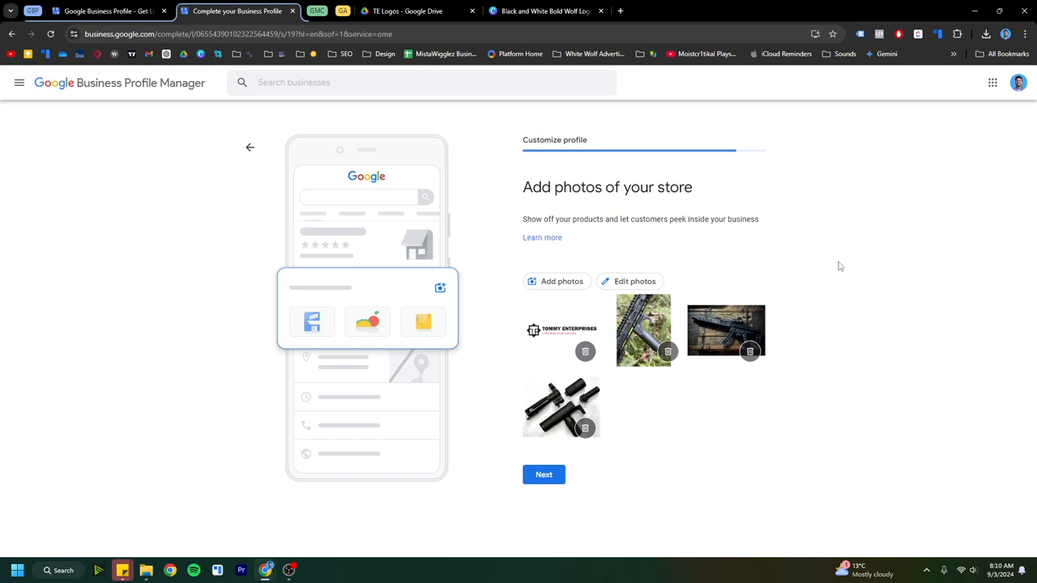
Step: Submit the store photos and skip the Google Workspace custom email offer
{"action": "left_click", "coordinate": [543, 477]}
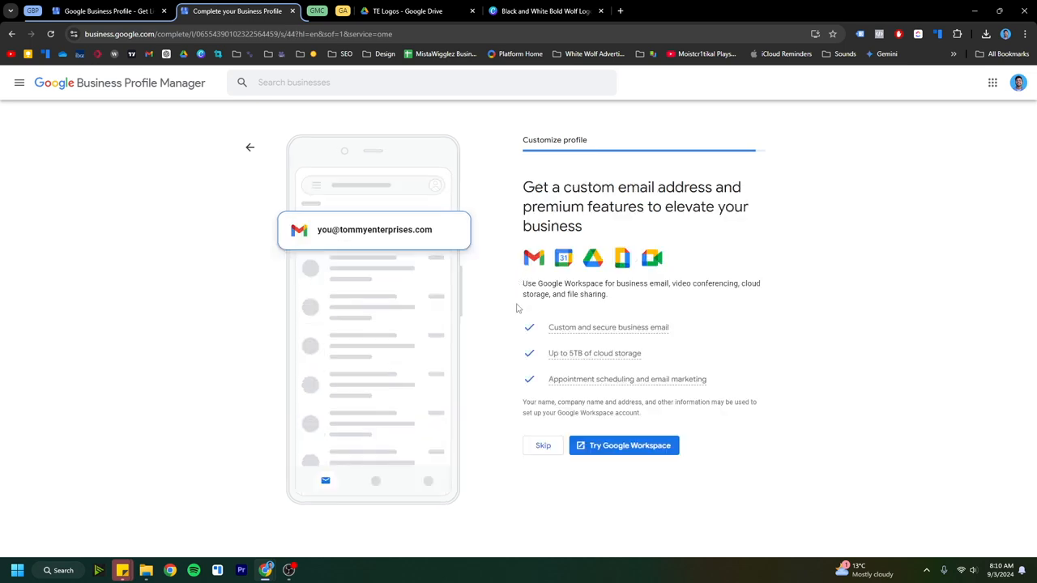
{"action": "left_click", "coordinate": [546, 447]}
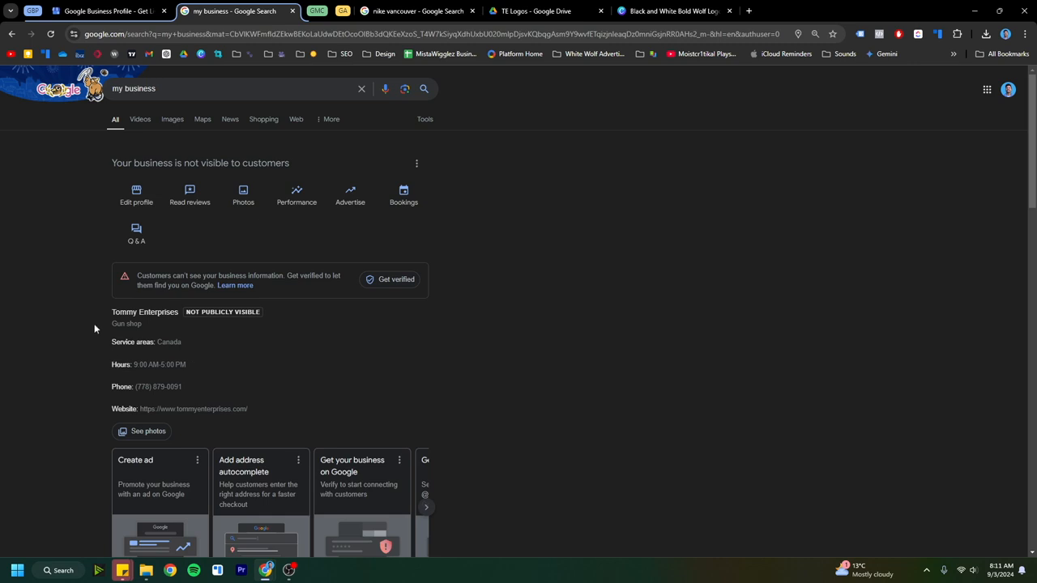
Step: Open the profile's business information and review the About, Contact, Location, Hours and More details
{"action": "left_click", "coordinate": [144, 192]}
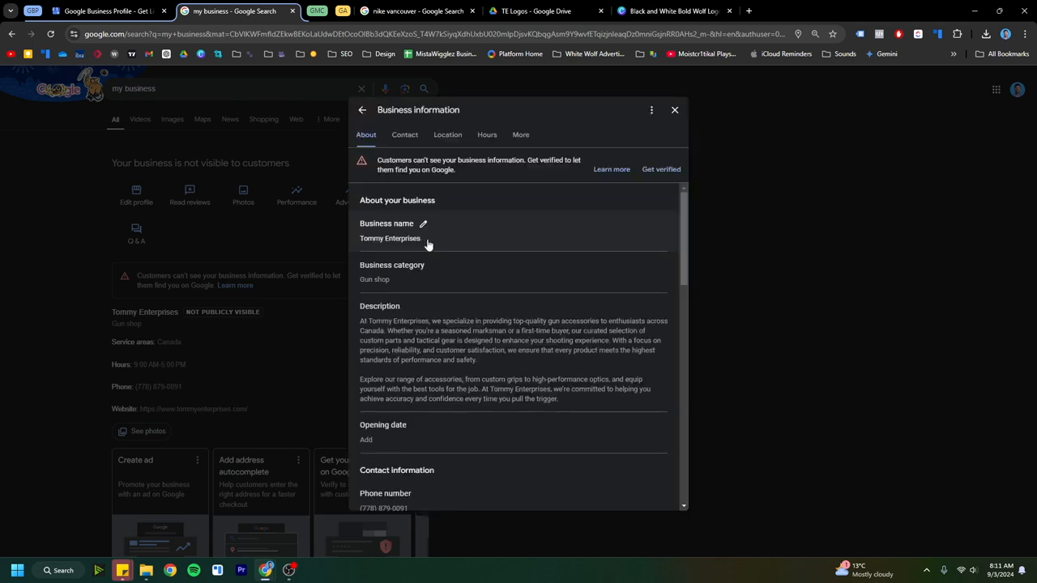
{"action": "scroll", "coordinate": [448, 241], "scroll_direction": "down", "scroll_amount": 3}
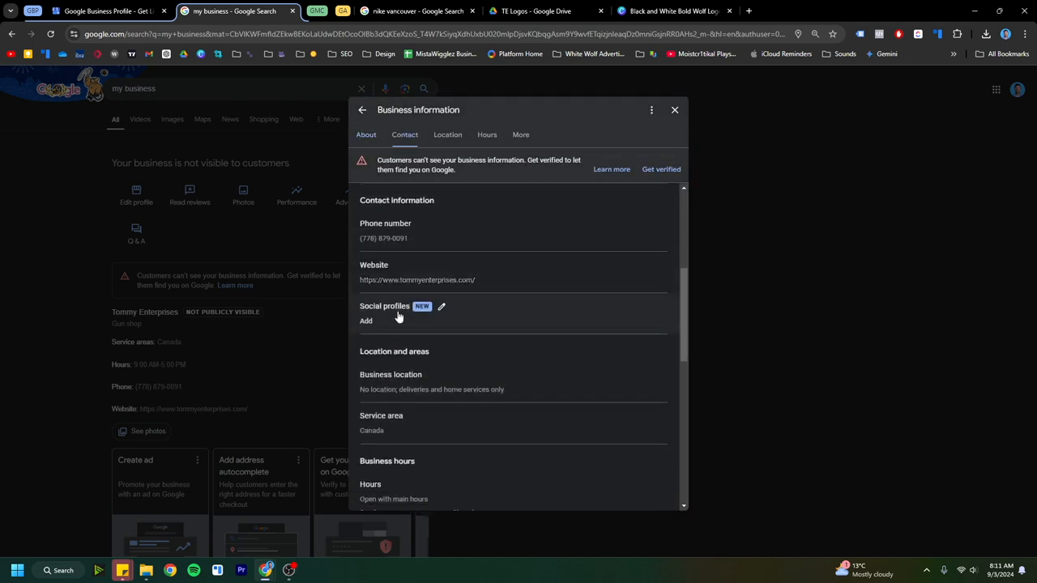
{"action": "scroll", "coordinate": [398, 318], "scroll_direction": "down", "scroll_amount": 5}
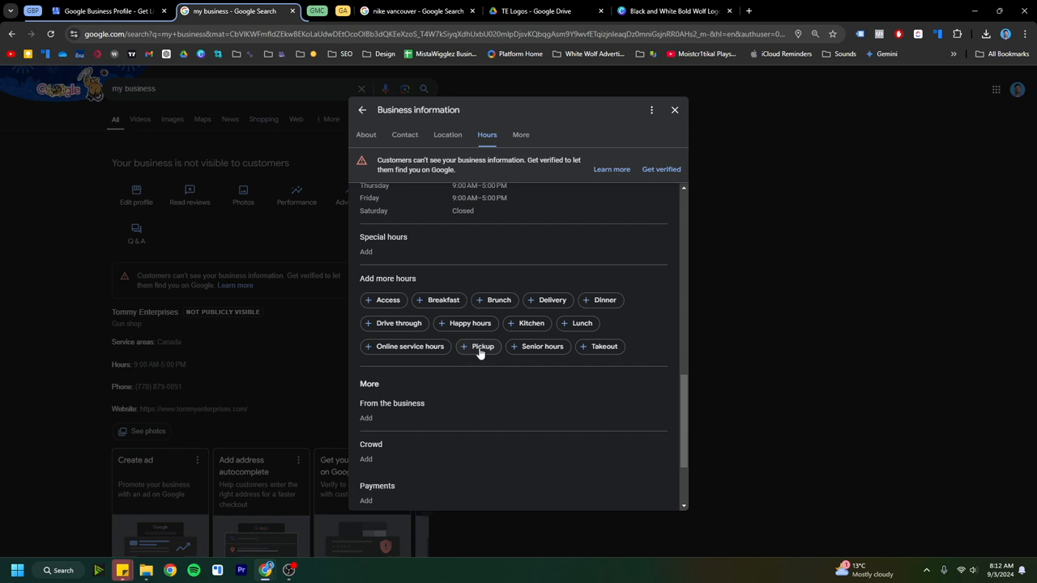
{"action": "scroll", "coordinate": [481, 409], "scroll_direction": "down", "scroll_amount": 3}
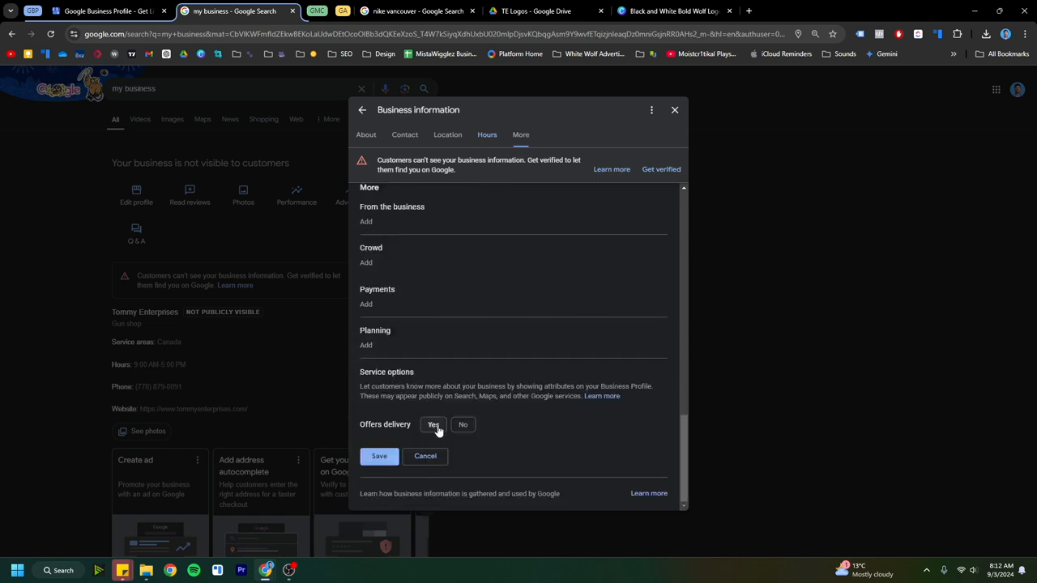
Step: Look at the Planning, Payments and Crowd attribute options, closing them without saving a choice
{"action": "left_click", "coordinate": [399, 337]}
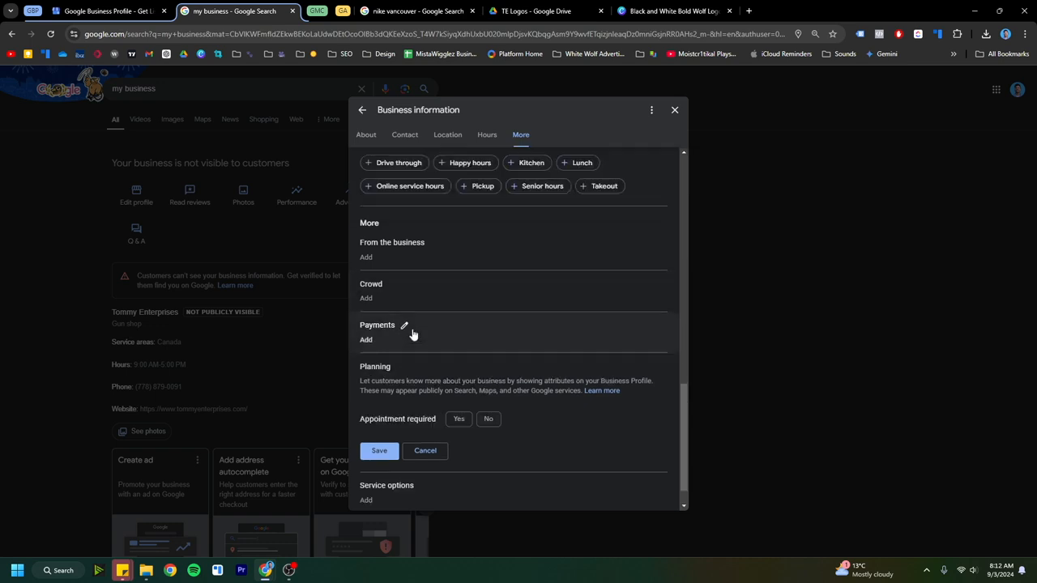
{"action": "left_click", "coordinate": [411, 329]}
{"action": "left_click", "coordinate": [423, 304]}
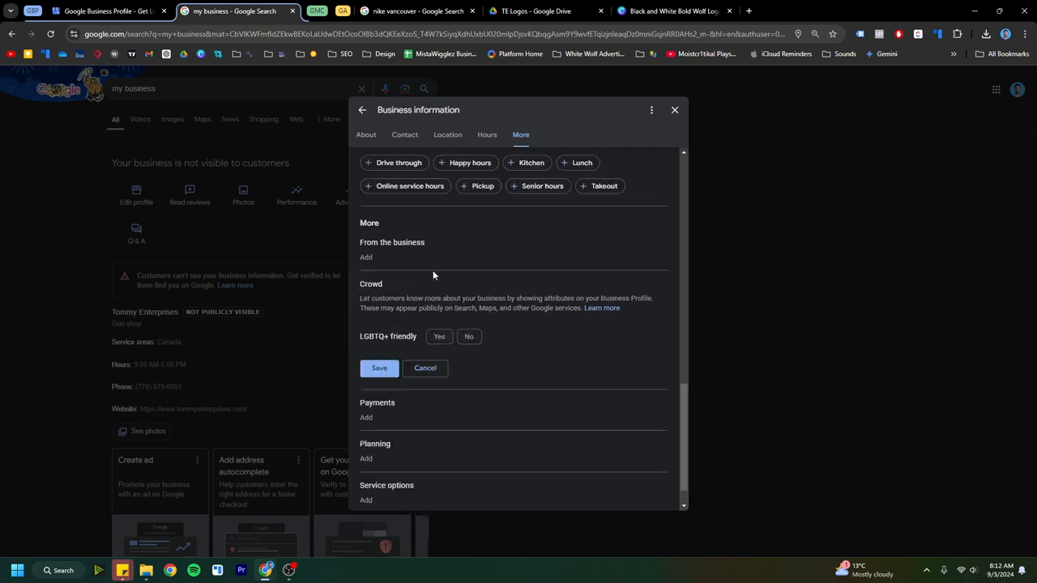
{"action": "left_click", "coordinate": [423, 367]}
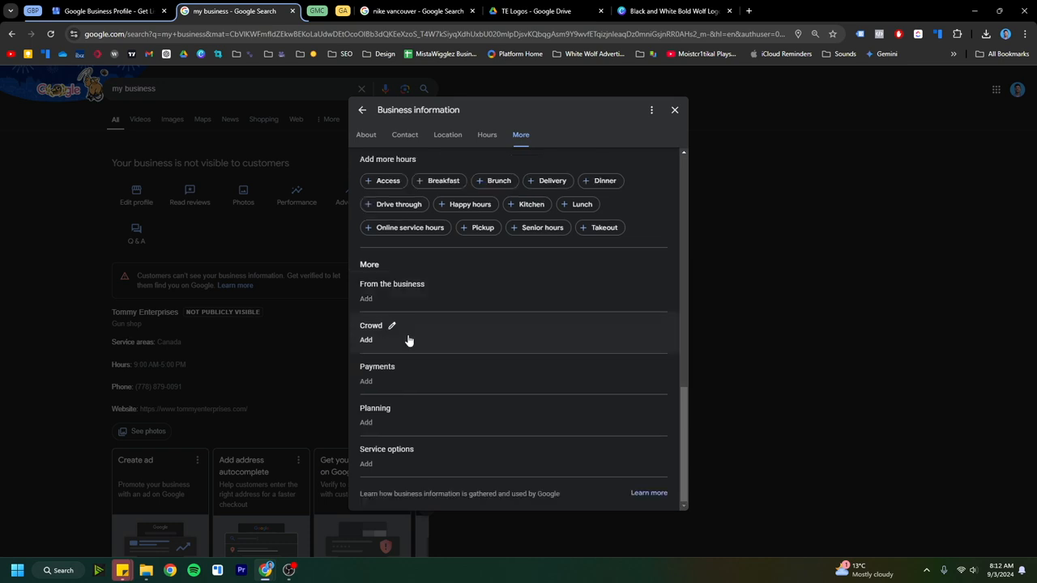